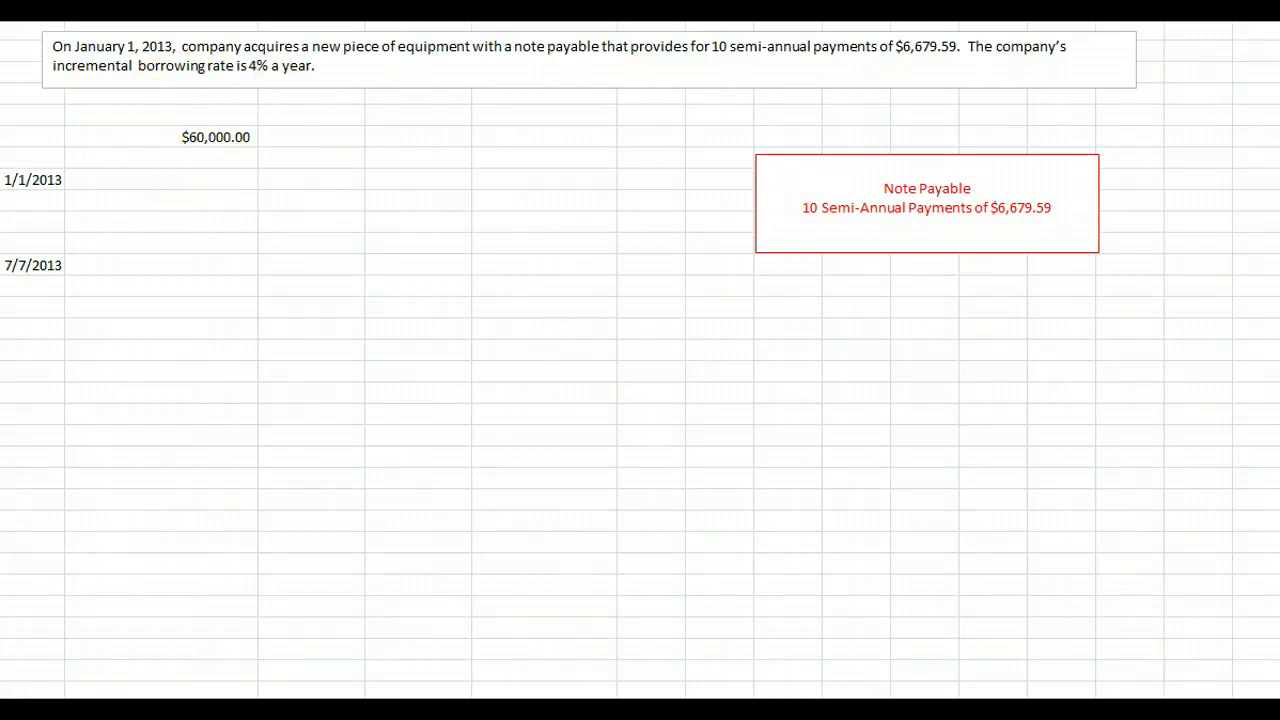
pyautogui.moveTo(1216, 267); pyautogui.dragTo(857, 290)
pyautogui.press('Escape')
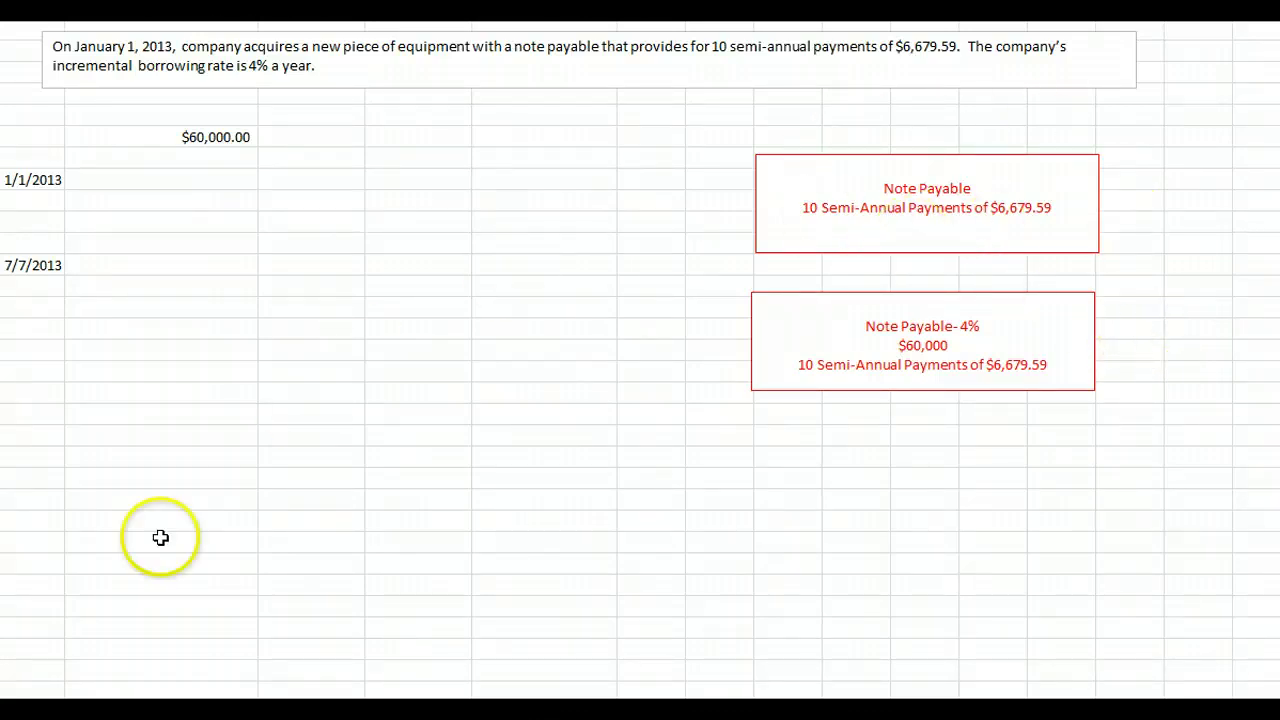
pyautogui.hotkey('ctrl', 'z')
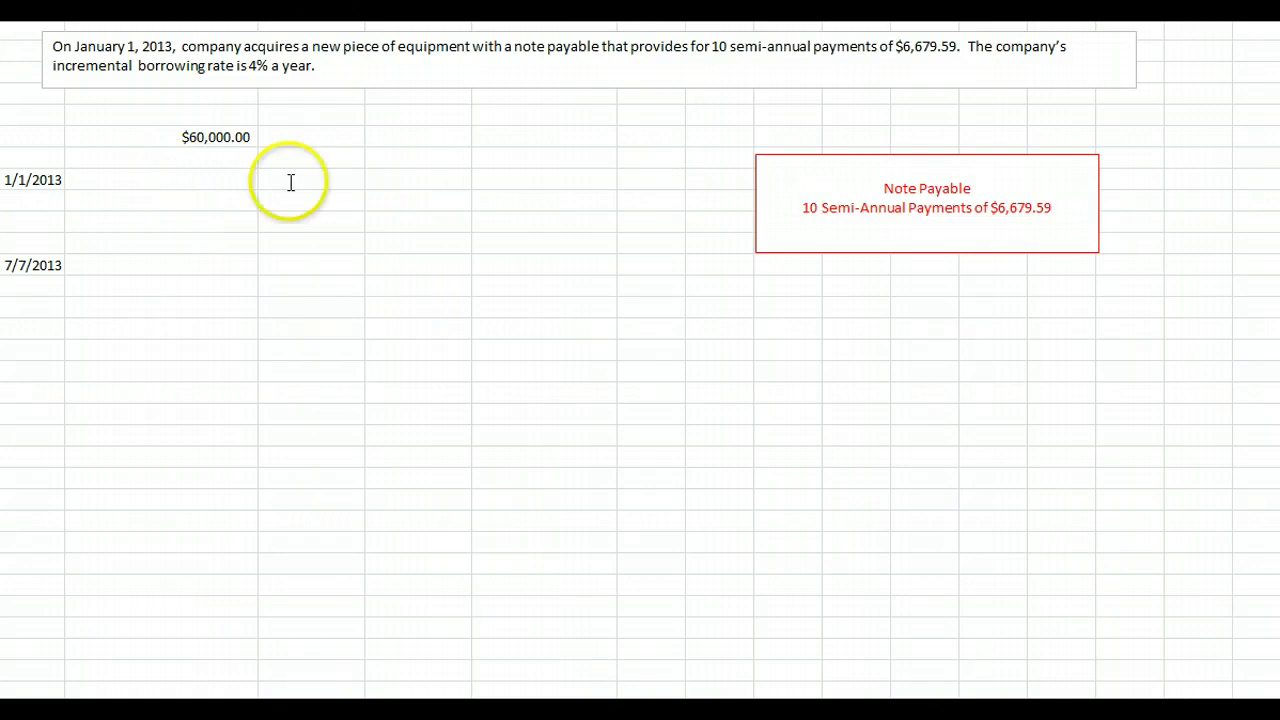
# Show the 1/1/2013 entry with an Equipment debit of 60,000 and a Notes Payable credit of 66,796.
pyautogui.moveTo(183, 179); pyautogui.dragTo(344, 187)
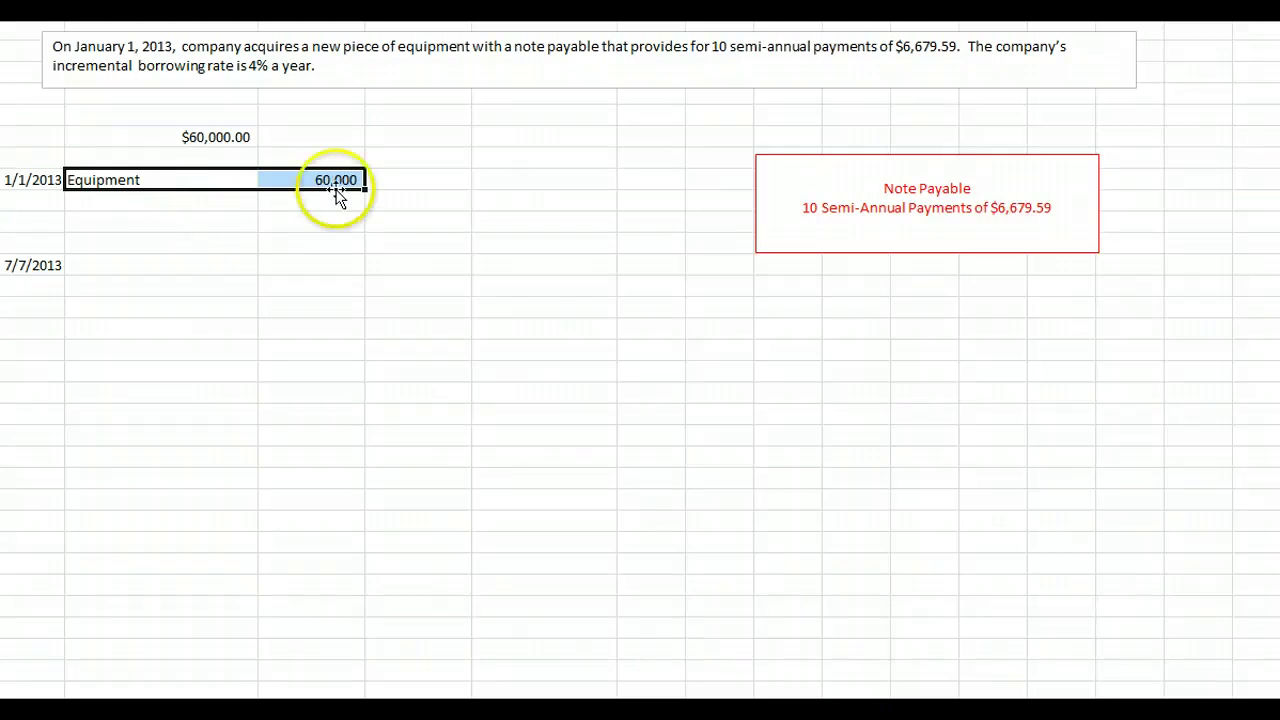
pyautogui.moveTo(134, 223); pyautogui.dragTo(431, 223)
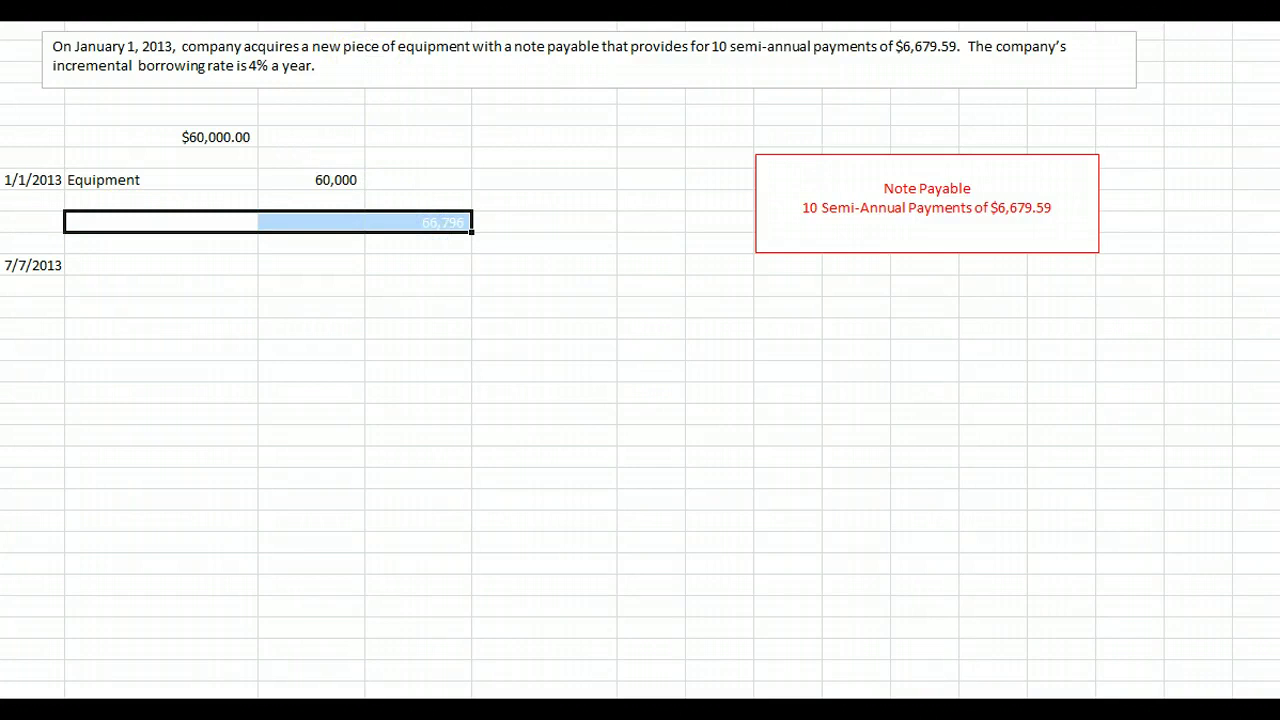
pyautogui.click(195, 221)
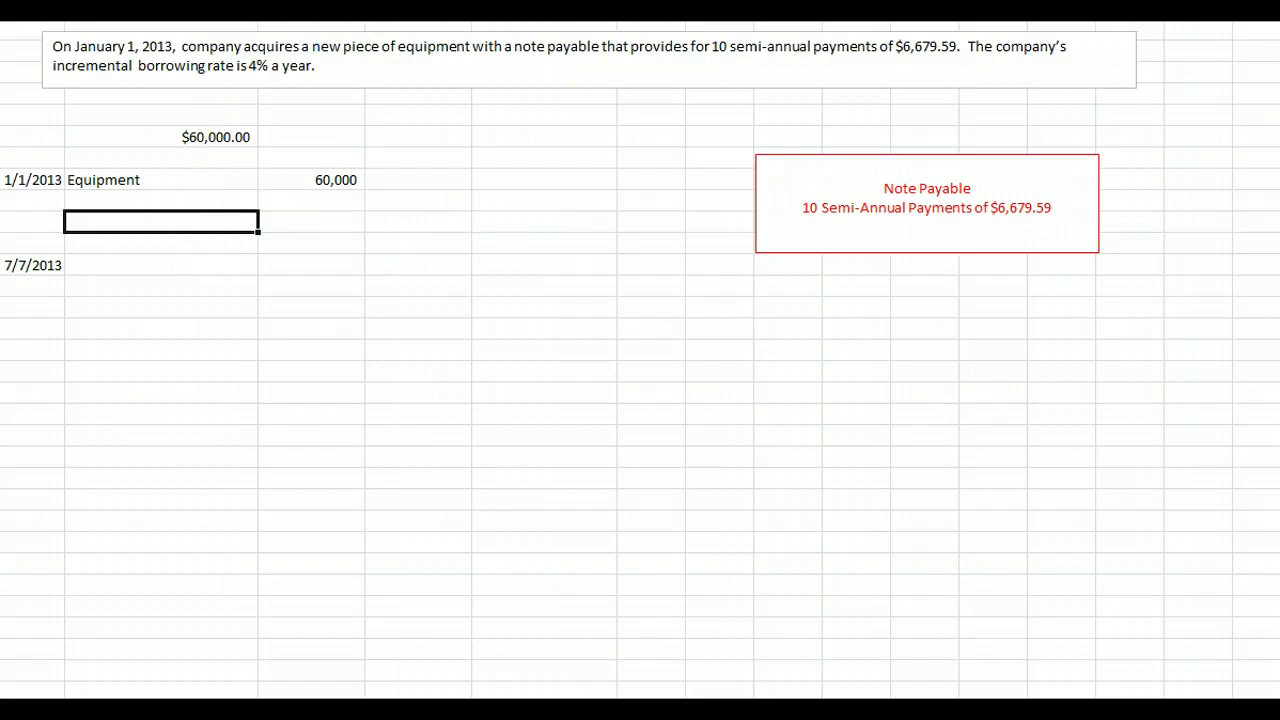
pyautogui.click(392, 222)
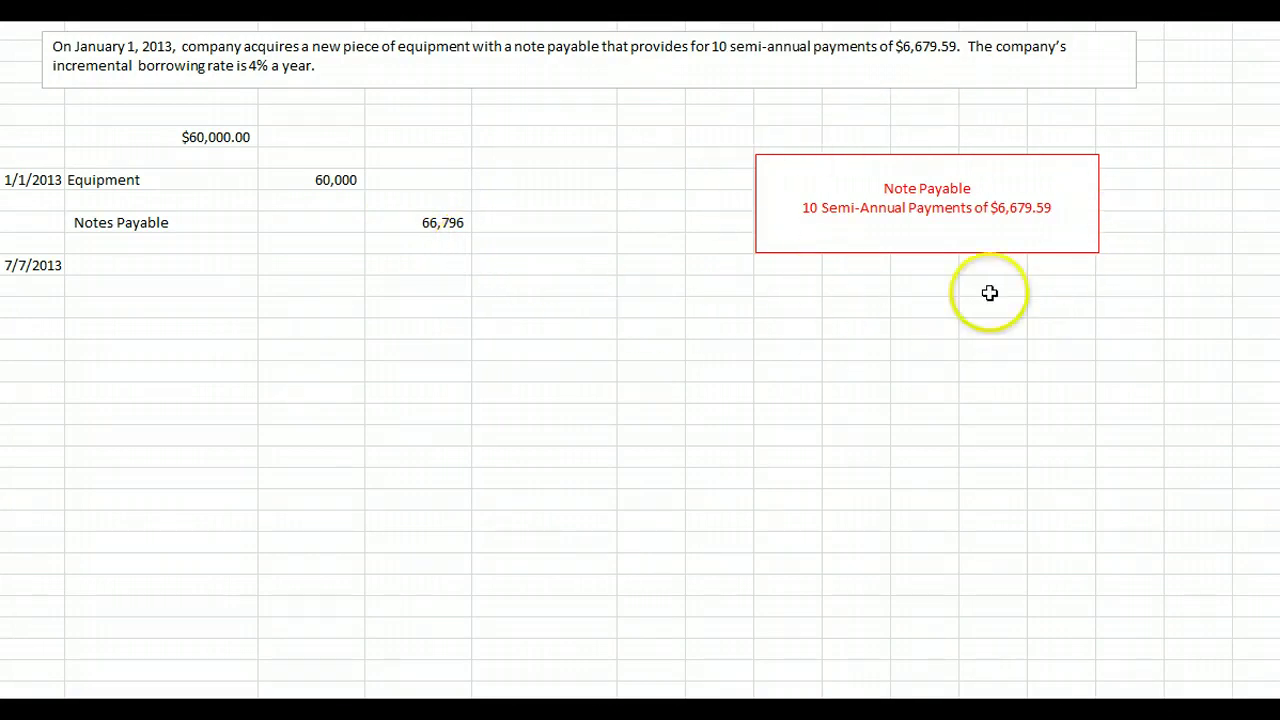
# Reveal the Discount on Notes Payable debit of 6,796 on the line below Equipment.
pyautogui.click(122, 199)
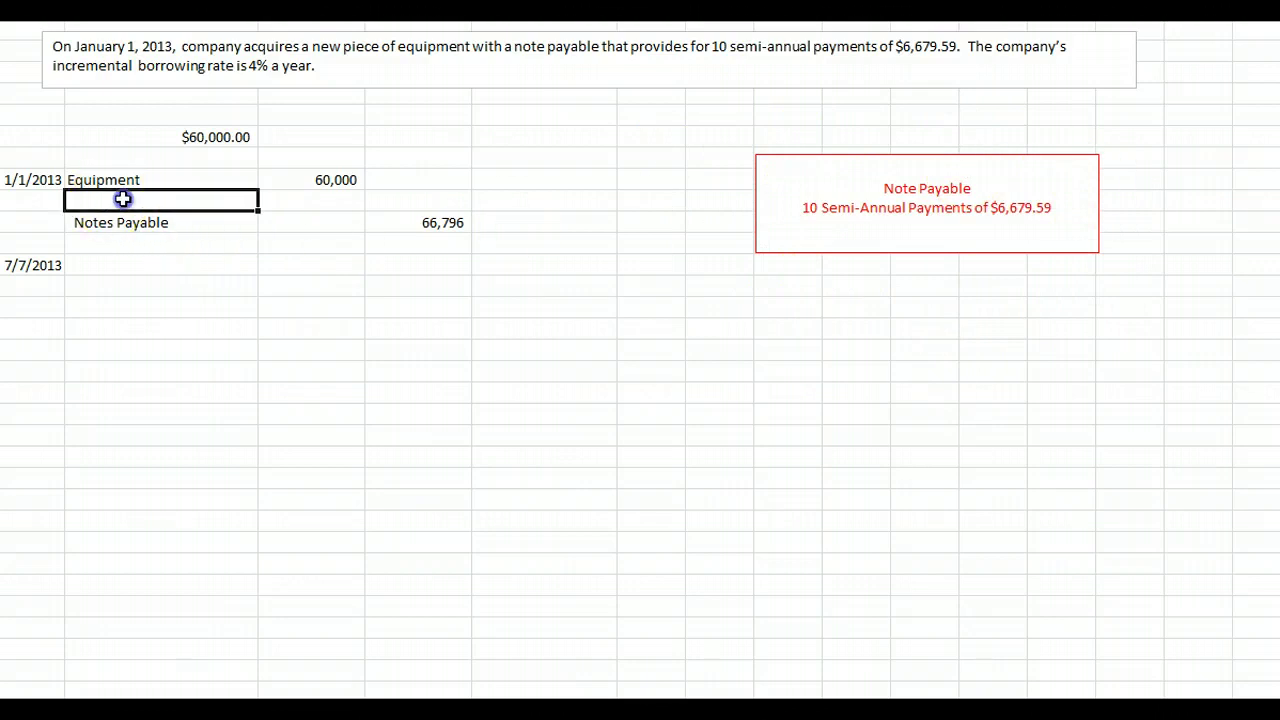
pyautogui.moveTo(122, 199); pyautogui.dragTo(298, 202)
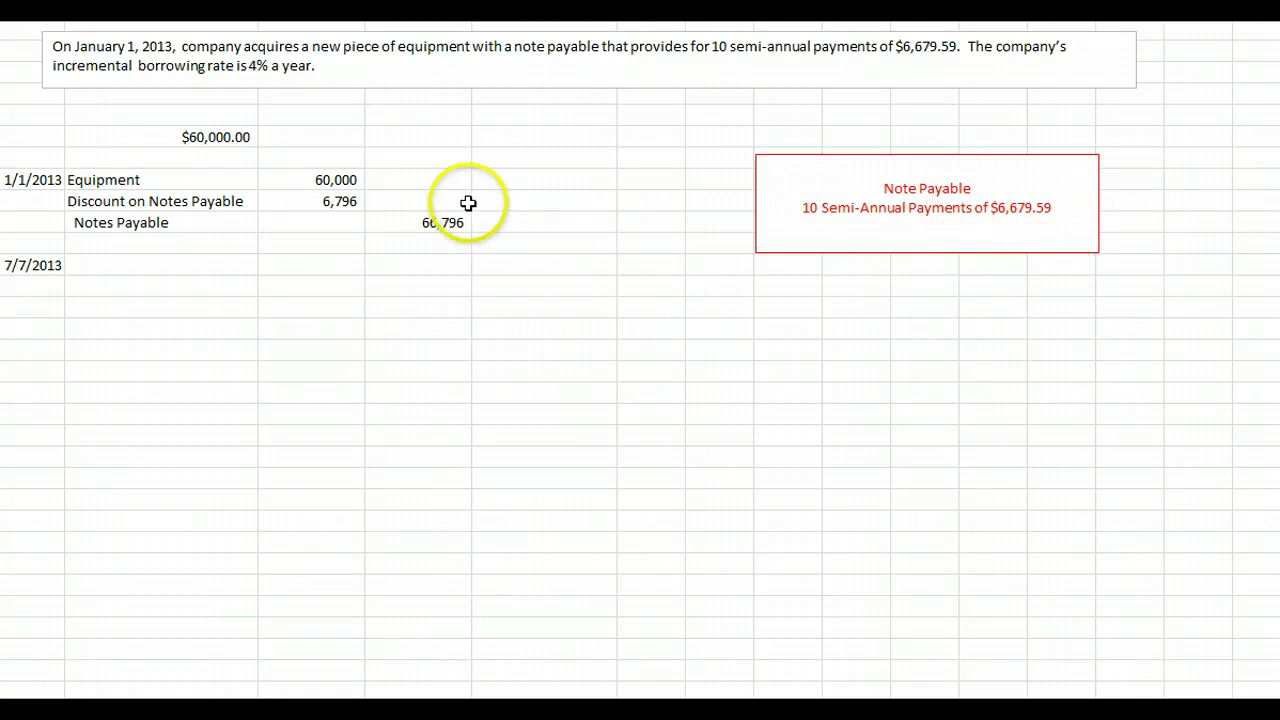
pyautogui.click(103, 220)
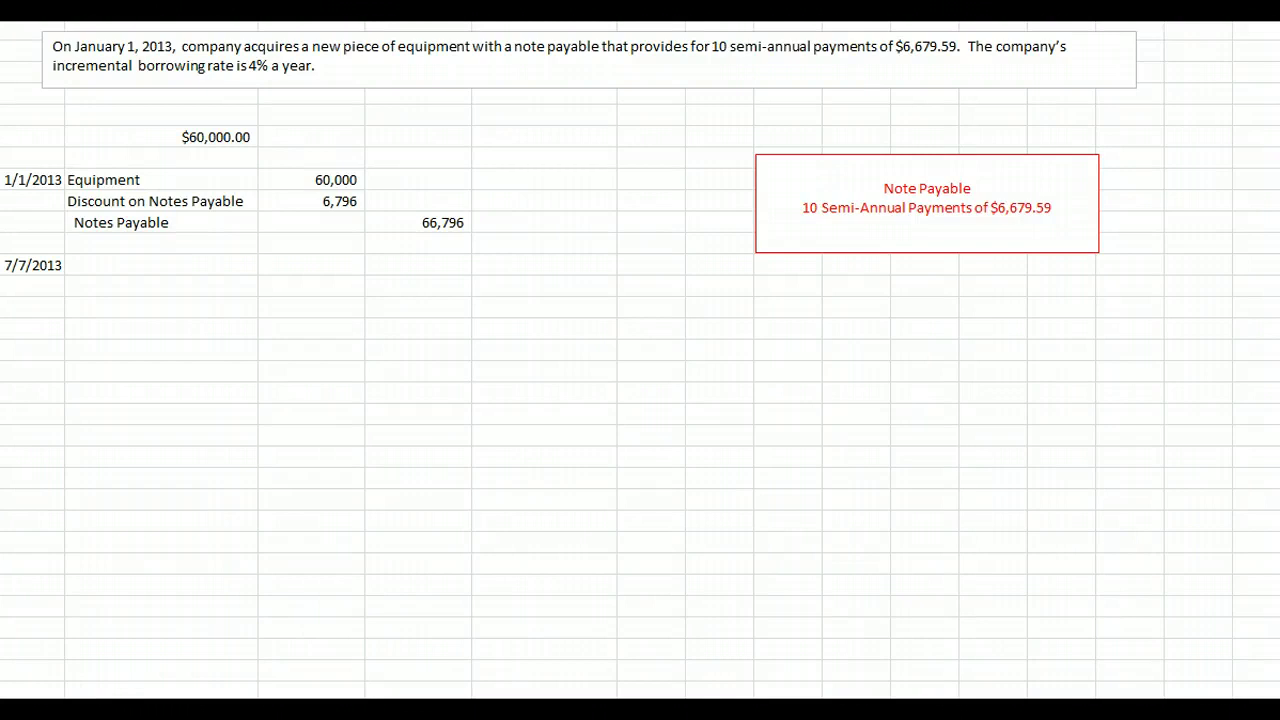
# Reveal the amortization schedule headers and the first 7/1/2013 payment row.
pyautogui.moveTo(23, 335); pyautogui.dragTo(30, 350)
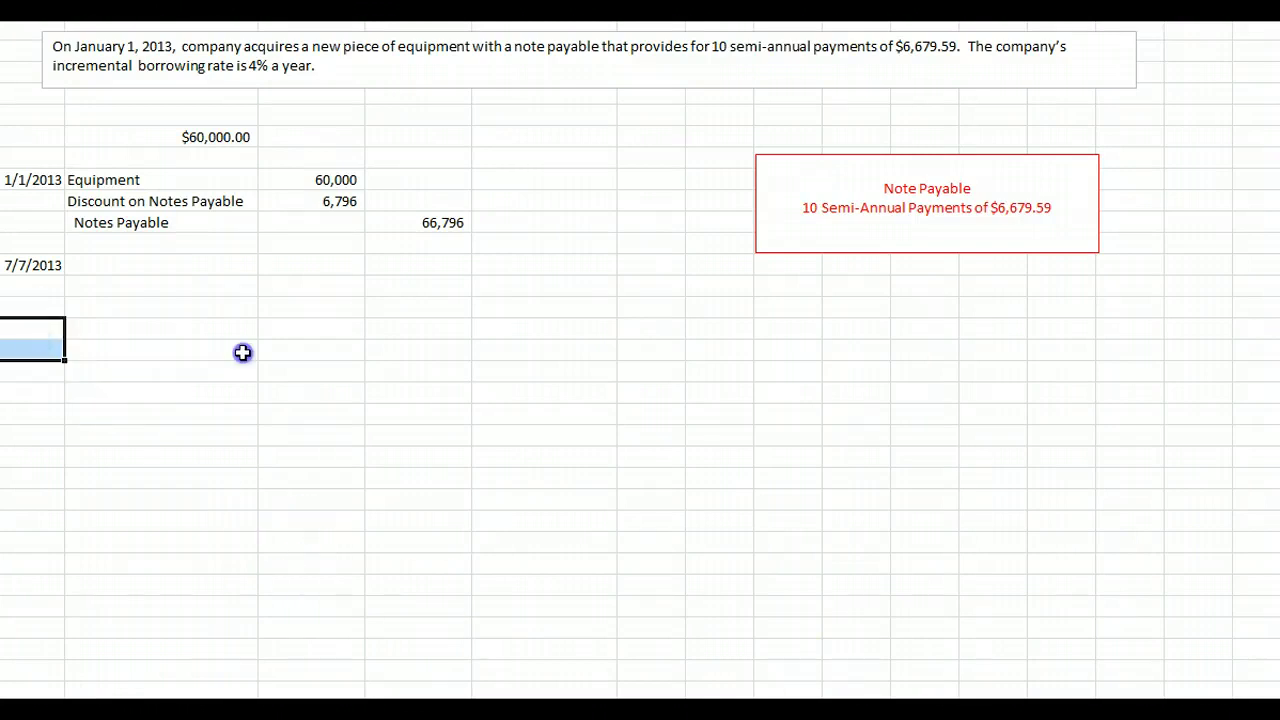
pyautogui.moveTo(242, 352); pyautogui.dragTo(523, 379)
pyautogui.moveTo(206, 420); pyautogui.dragTo(577, 414)
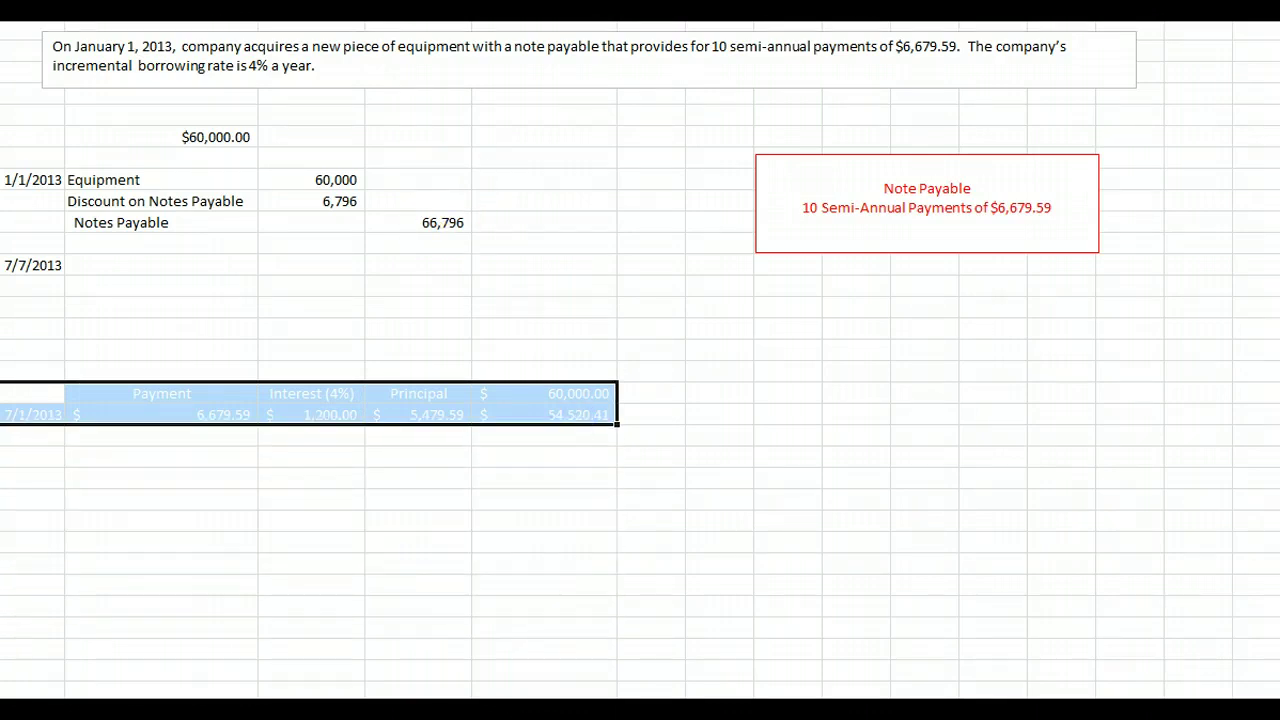
pyautogui.click(1071, 423)
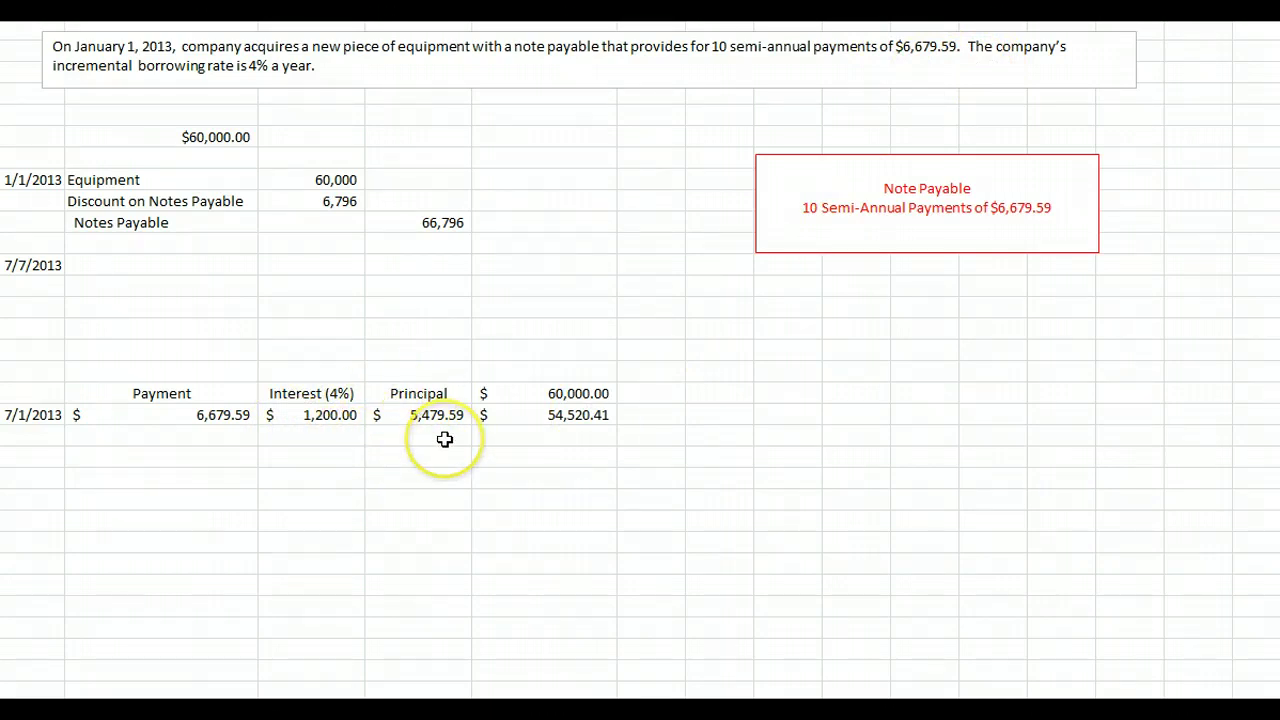
# Add a 'Balance' heading and reveal the amortization rows from 1/1/2014 through 1/1/2018.
pyautogui.click(526, 372)
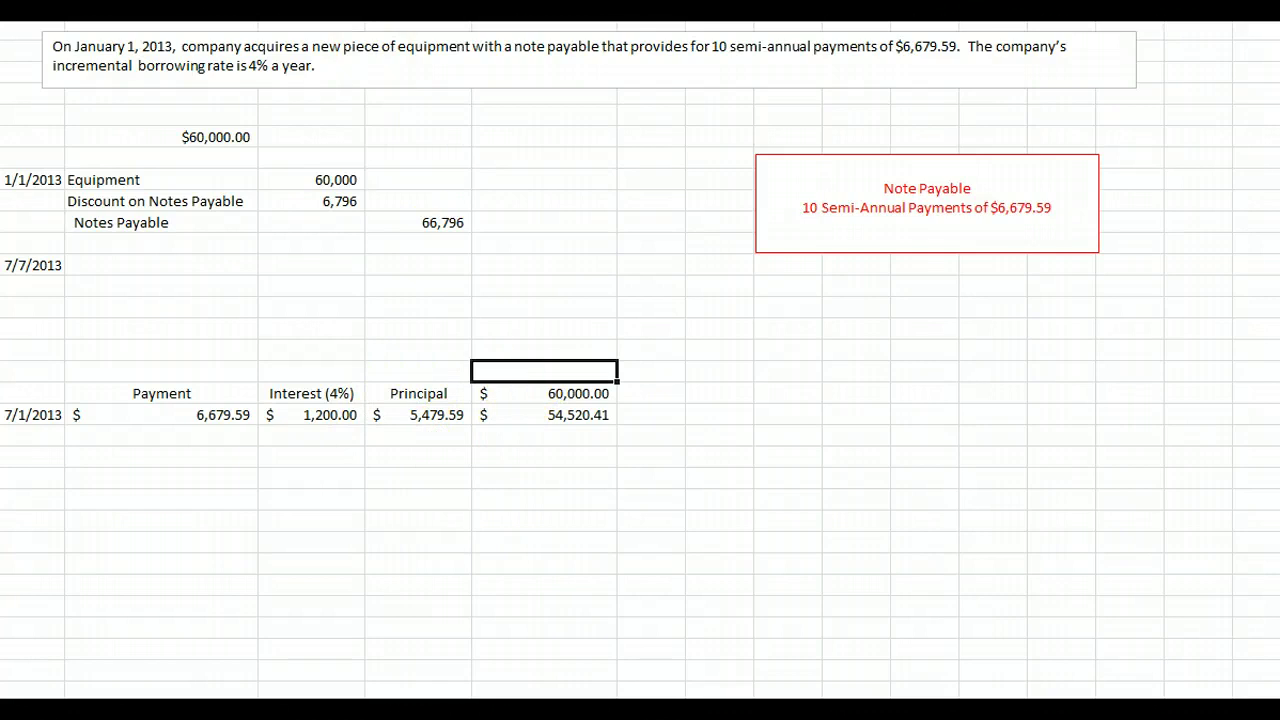
pyautogui.write('Balance')
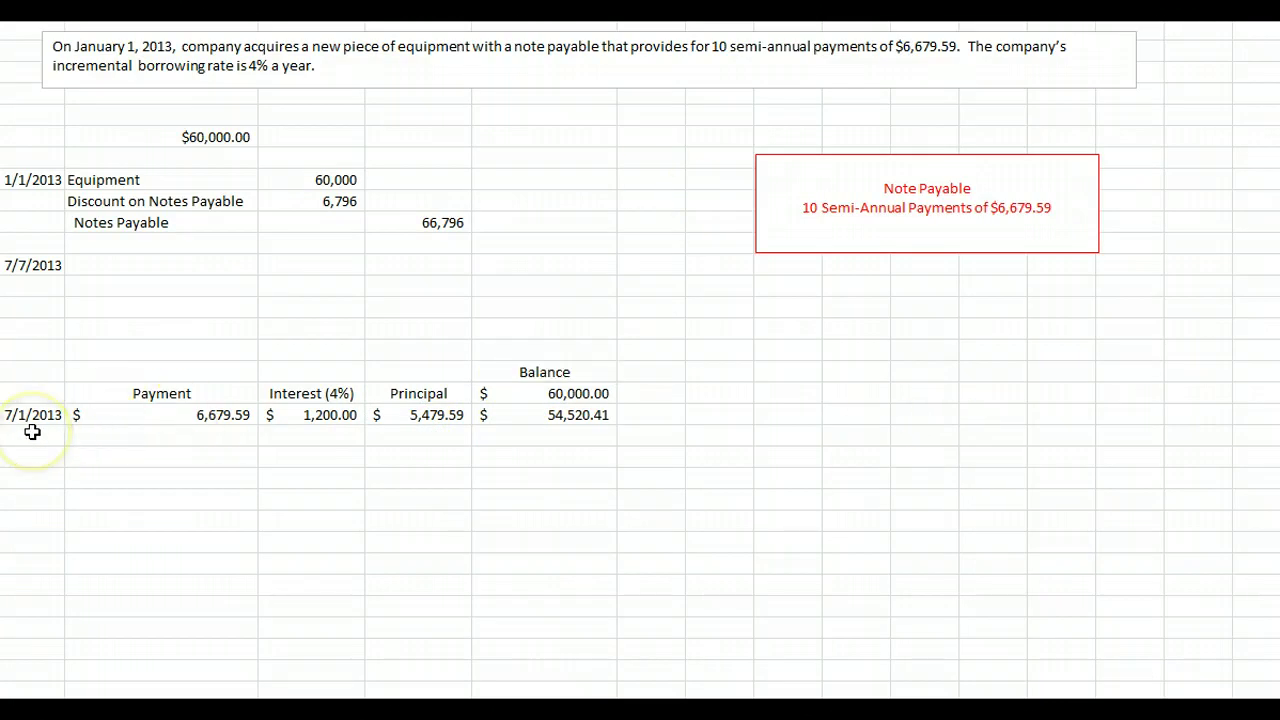
pyautogui.moveTo(32, 432); pyautogui.dragTo(558, 436)
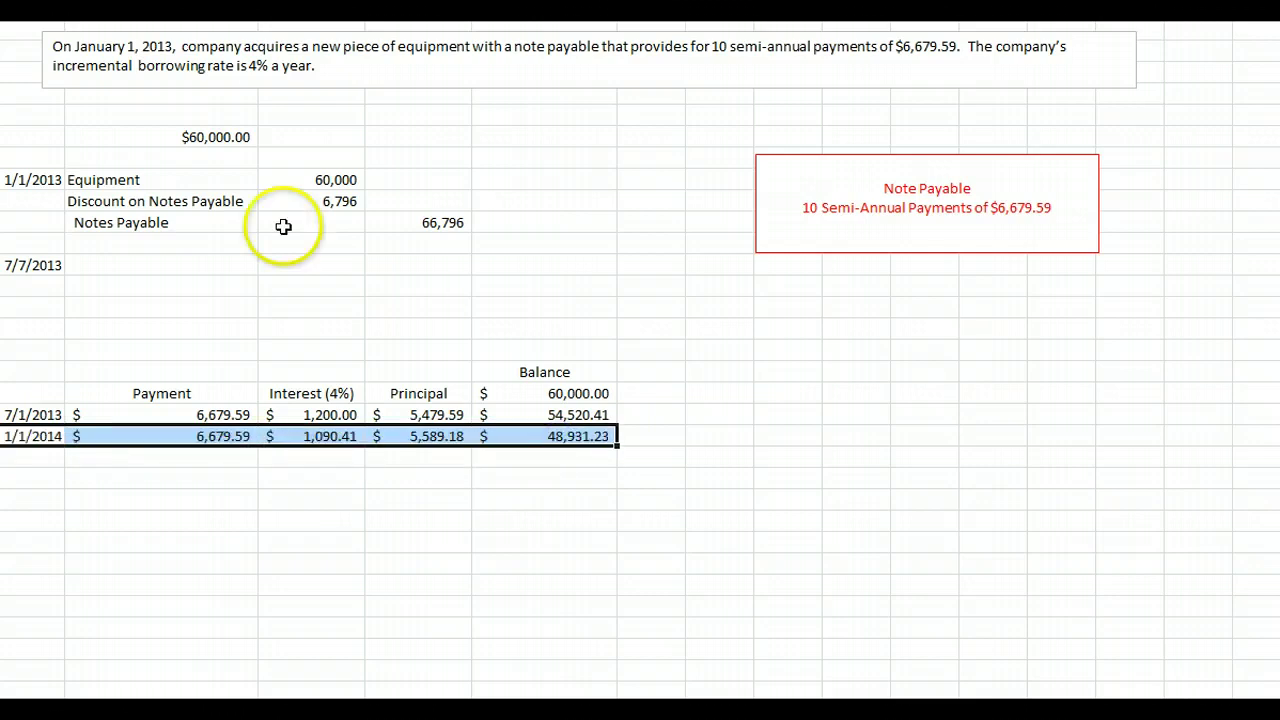
pyautogui.click(218, 438)
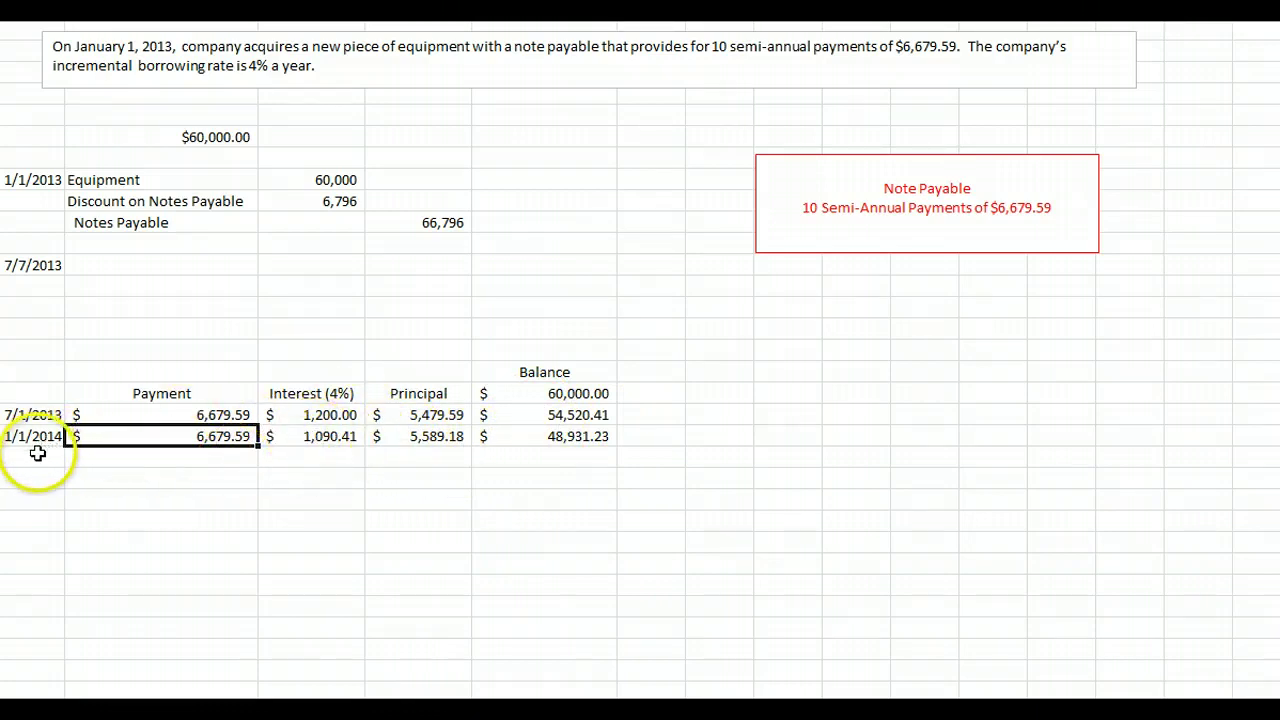
pyautogui.moveTo(29, 455); pyautogui.dragTo(557, 614)
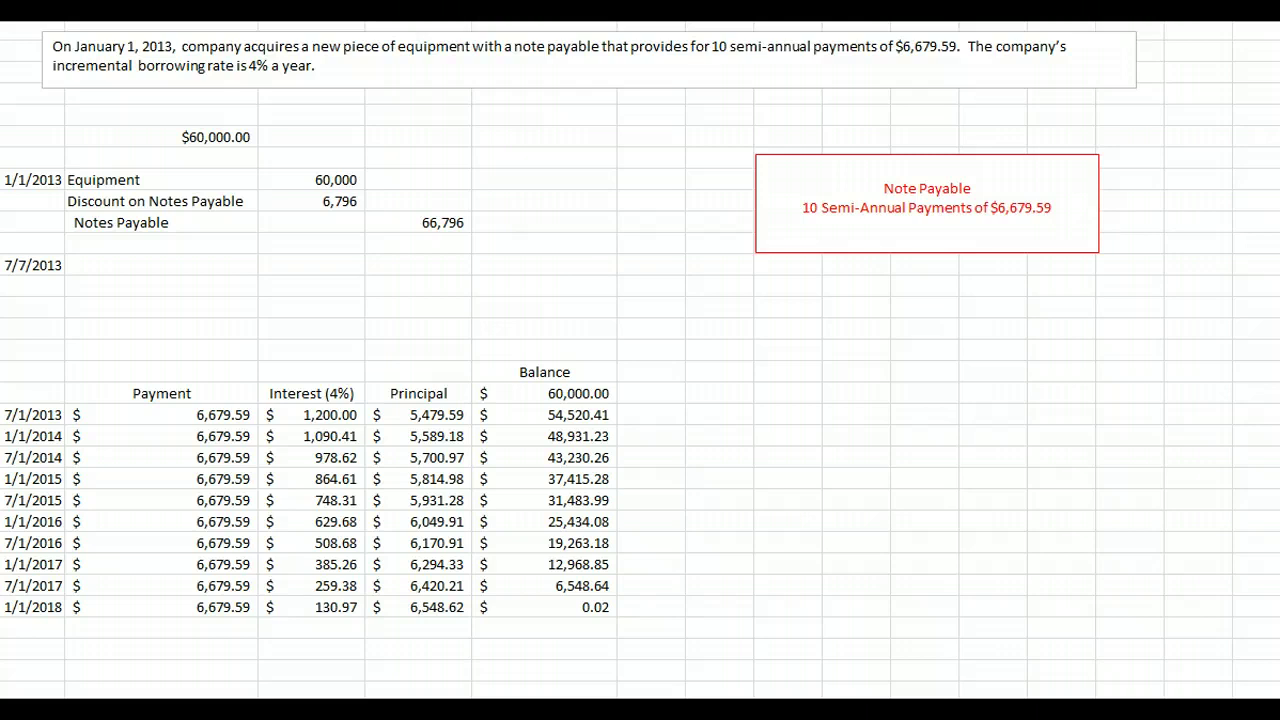
pyautogui.click(118, 230)
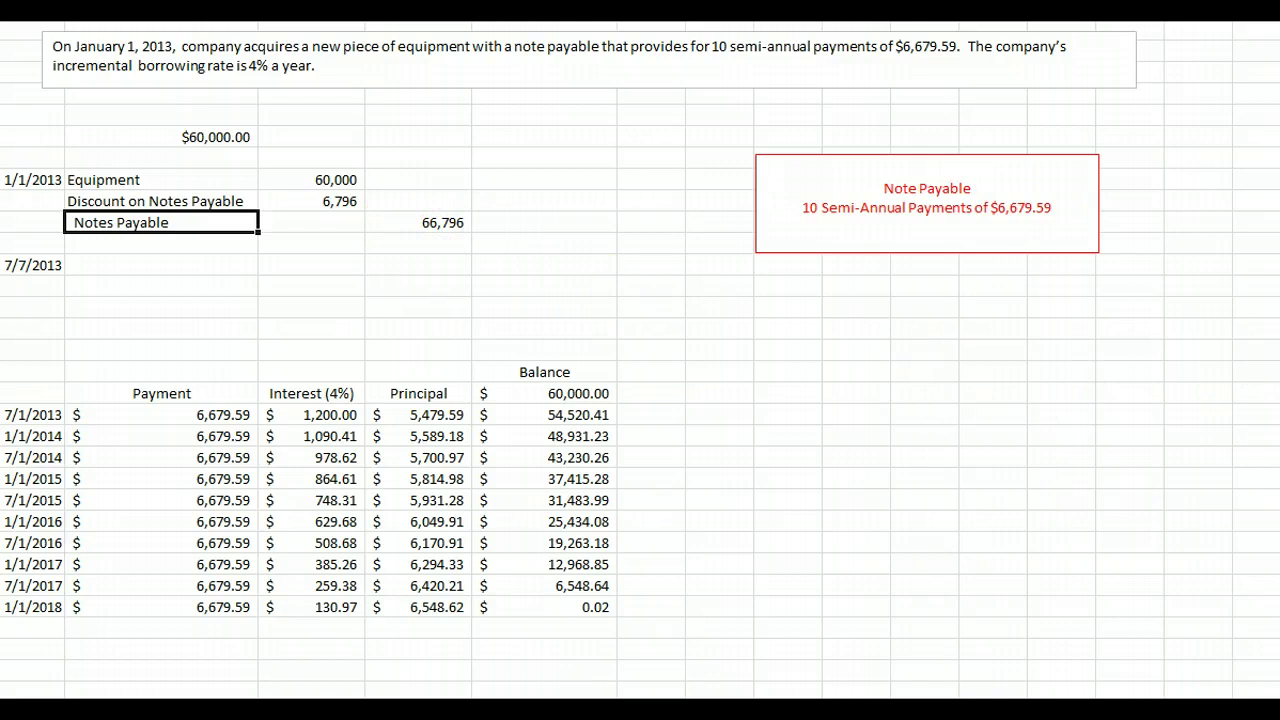
# Reveal the hidden payment rows and enter 'Notes Payable' as the debit account.
pyautogui.click(197, 202)
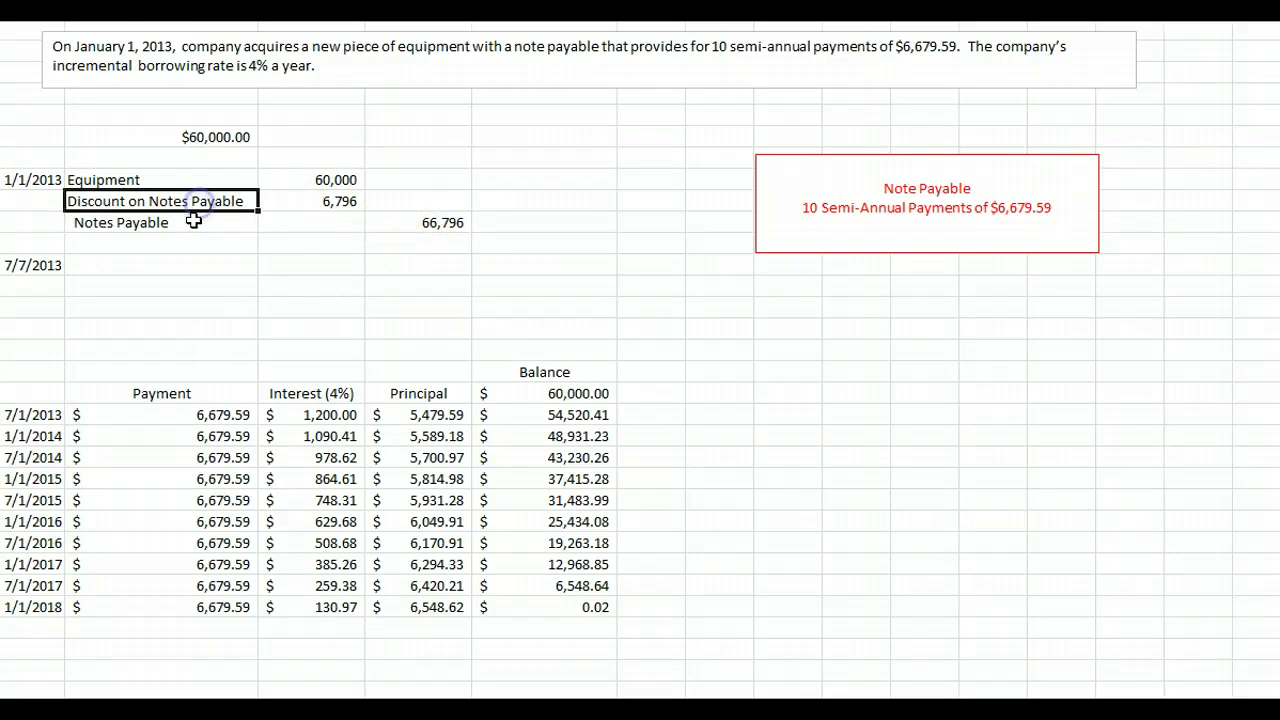
pyautogui.moveTo(210, 268); pyautogui.dragTo(439, 284)
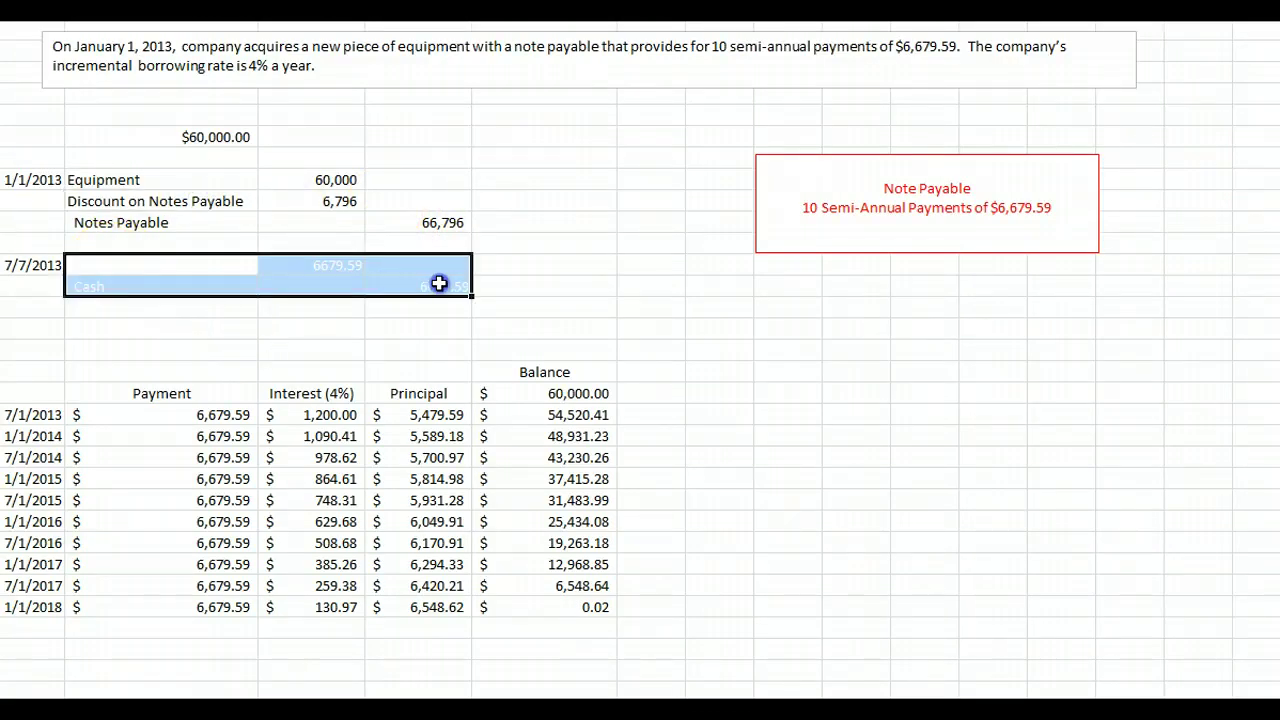
pyautogui.write('Notes Payable')
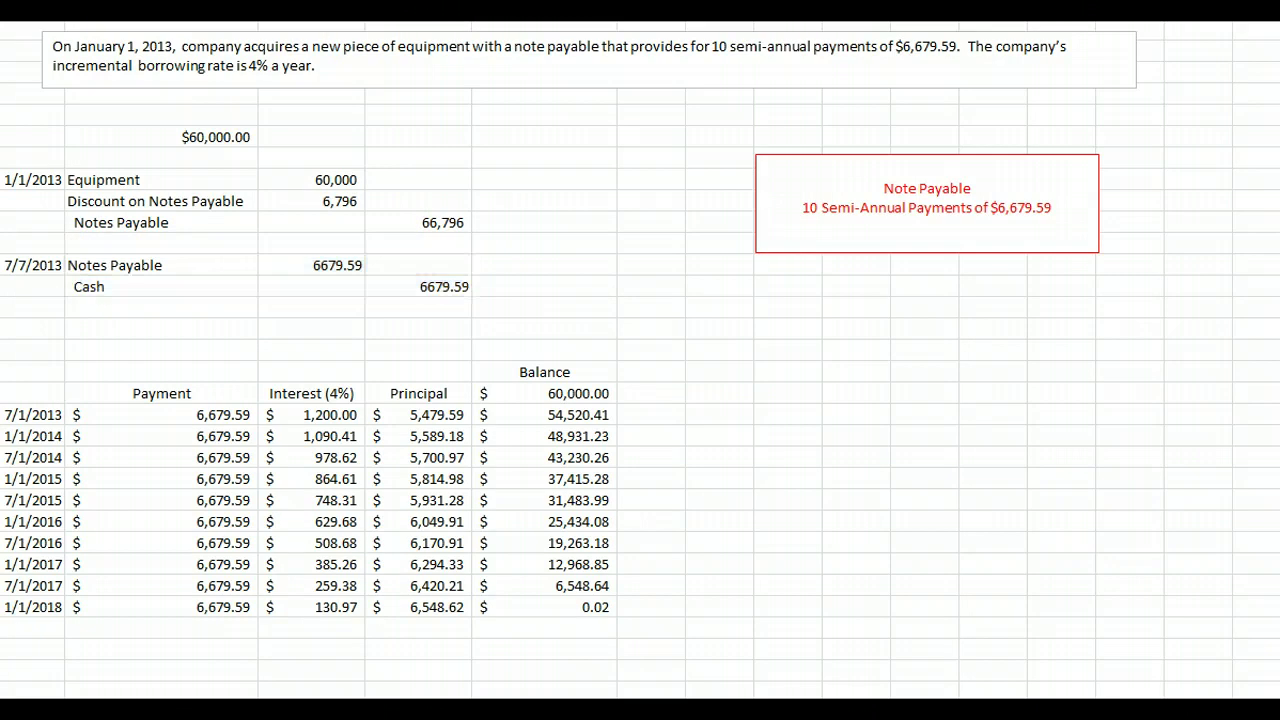
# Date the payment 7/1/2013 with Notes Payable debit and Cash credit of 6679.59.
pyautogui.click(22, 263)
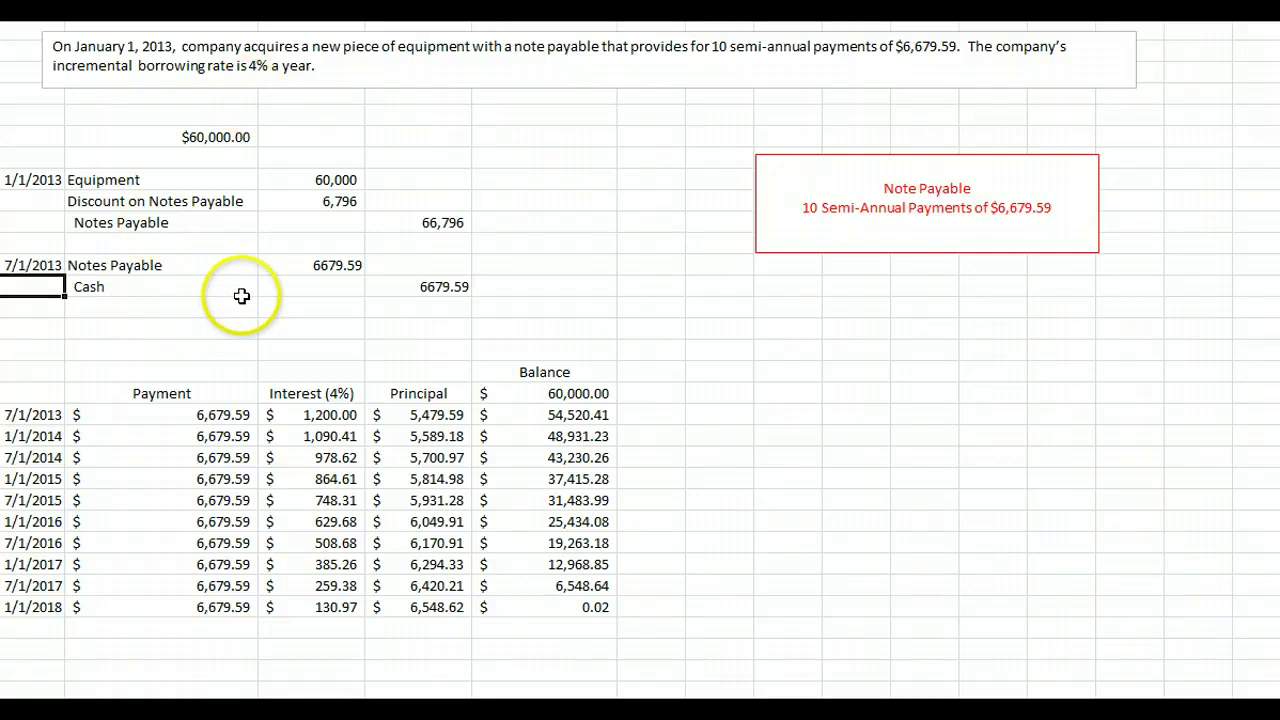
pyautogui.click(316, 262)
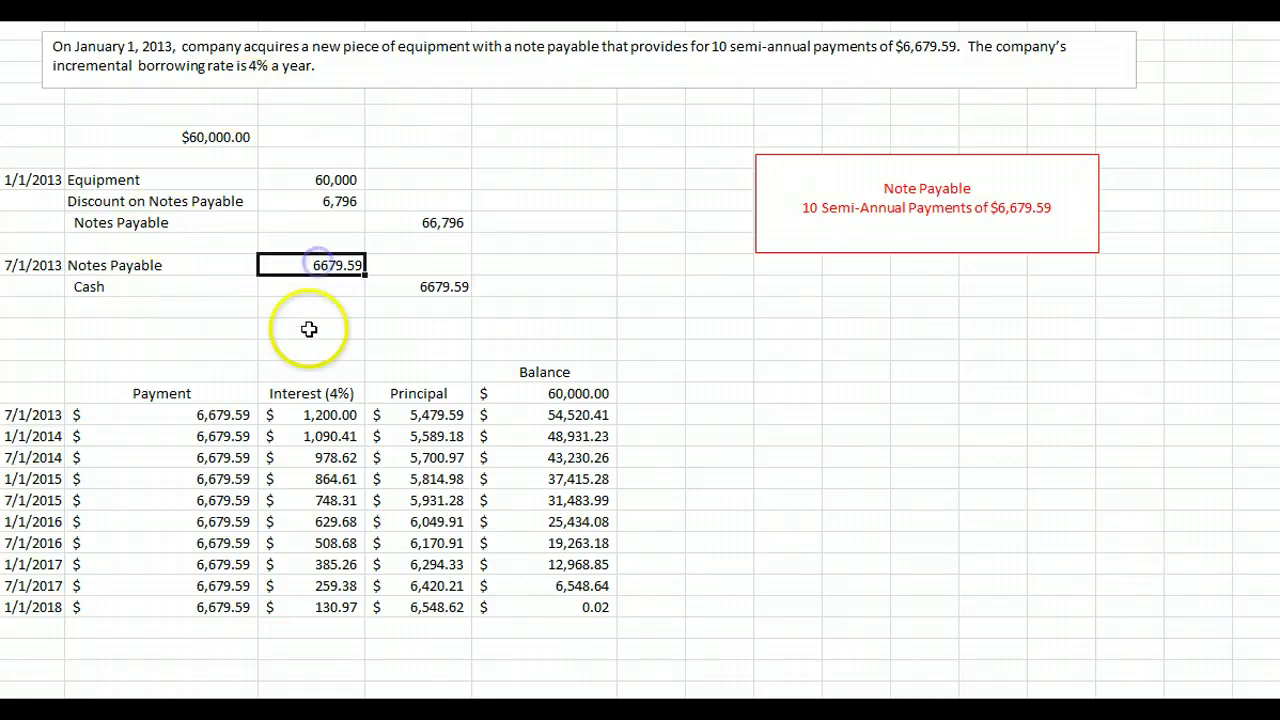
pyautogui.click(420, 286)
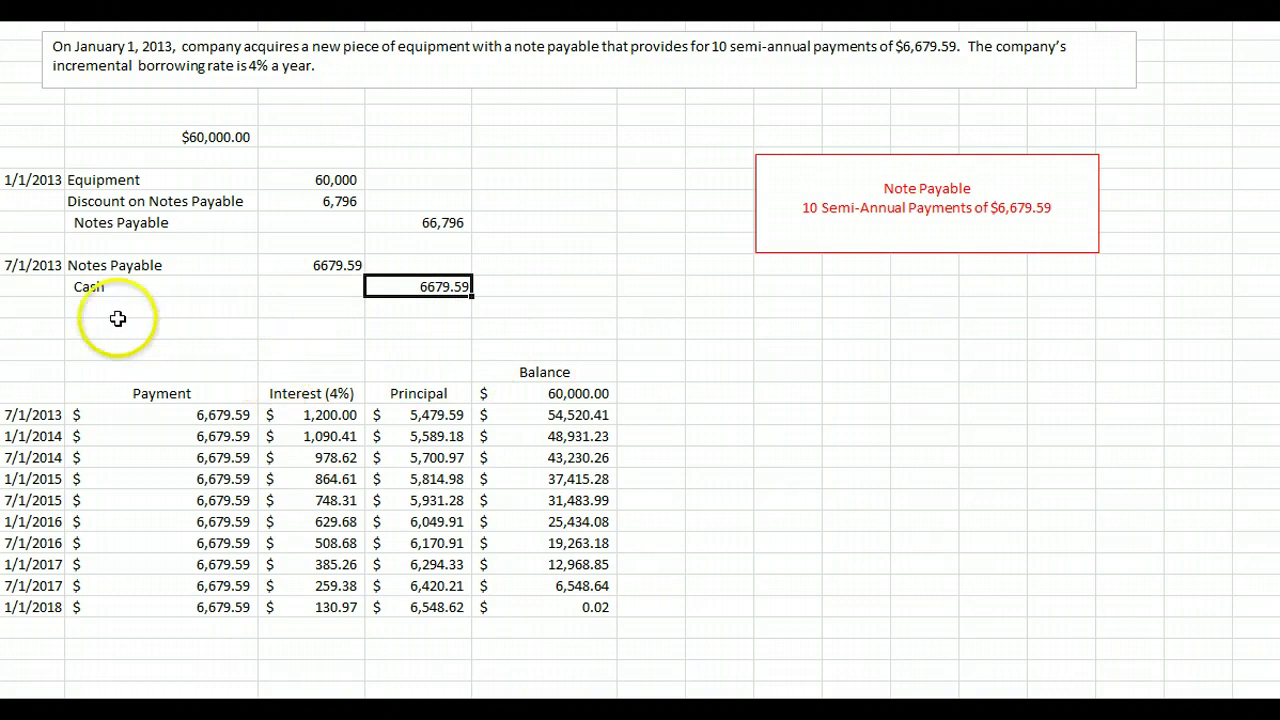
pyautogui.moveTo(90, 309); pyautogui.dragTo(410, 333)
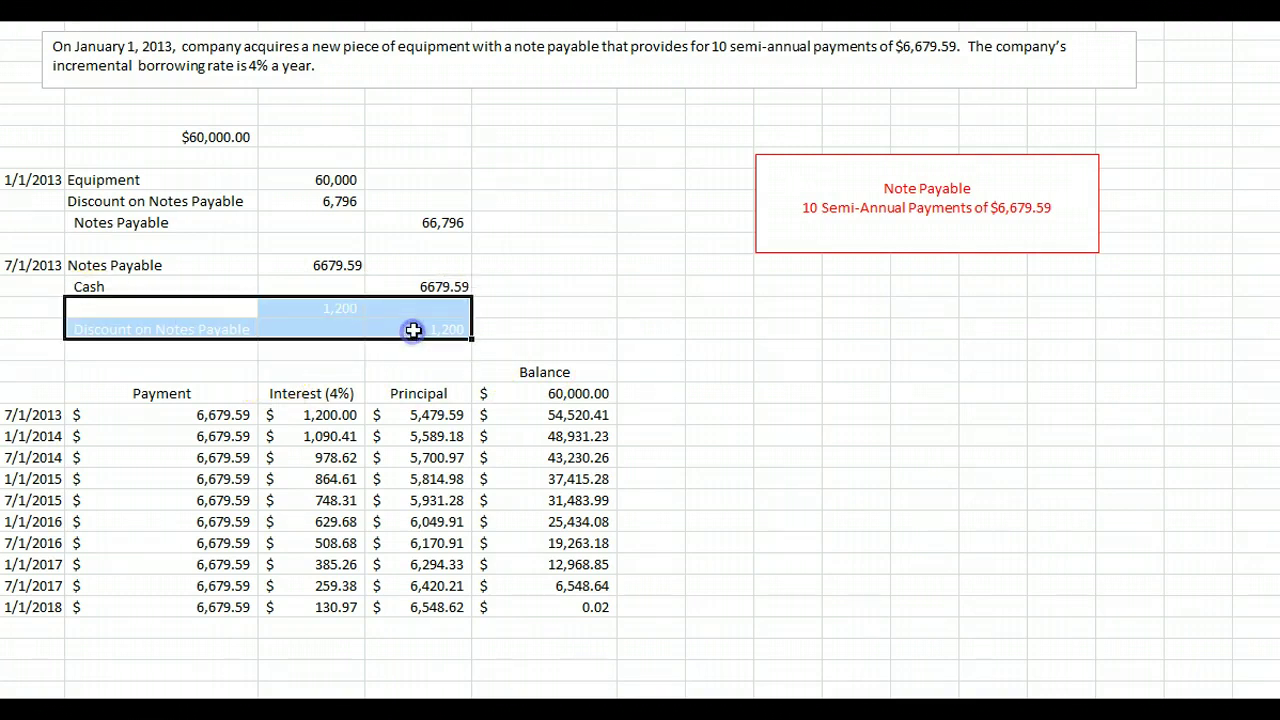
# Make Interest Expense and Discount on Notes Payable 1,200 visible, then review 1,090.41 and 978.62 interest.
pyautogui.click(914, 557)
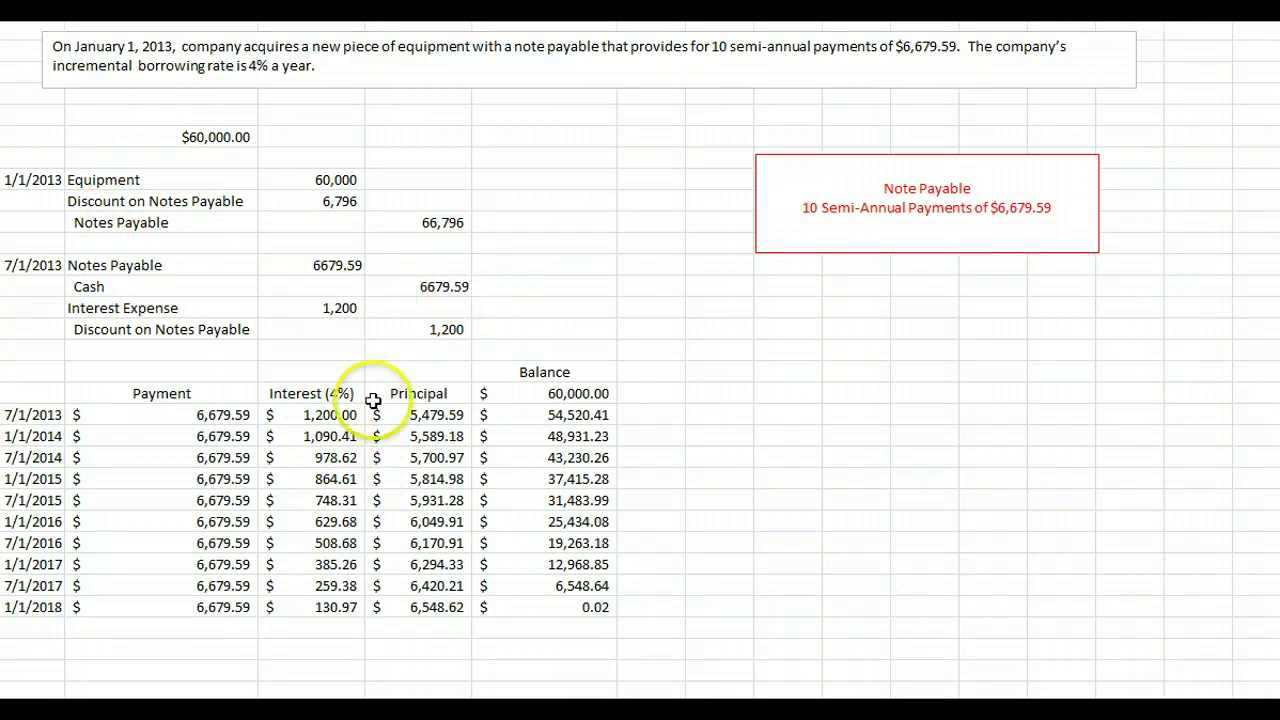
pyautogui.click(318, 438)
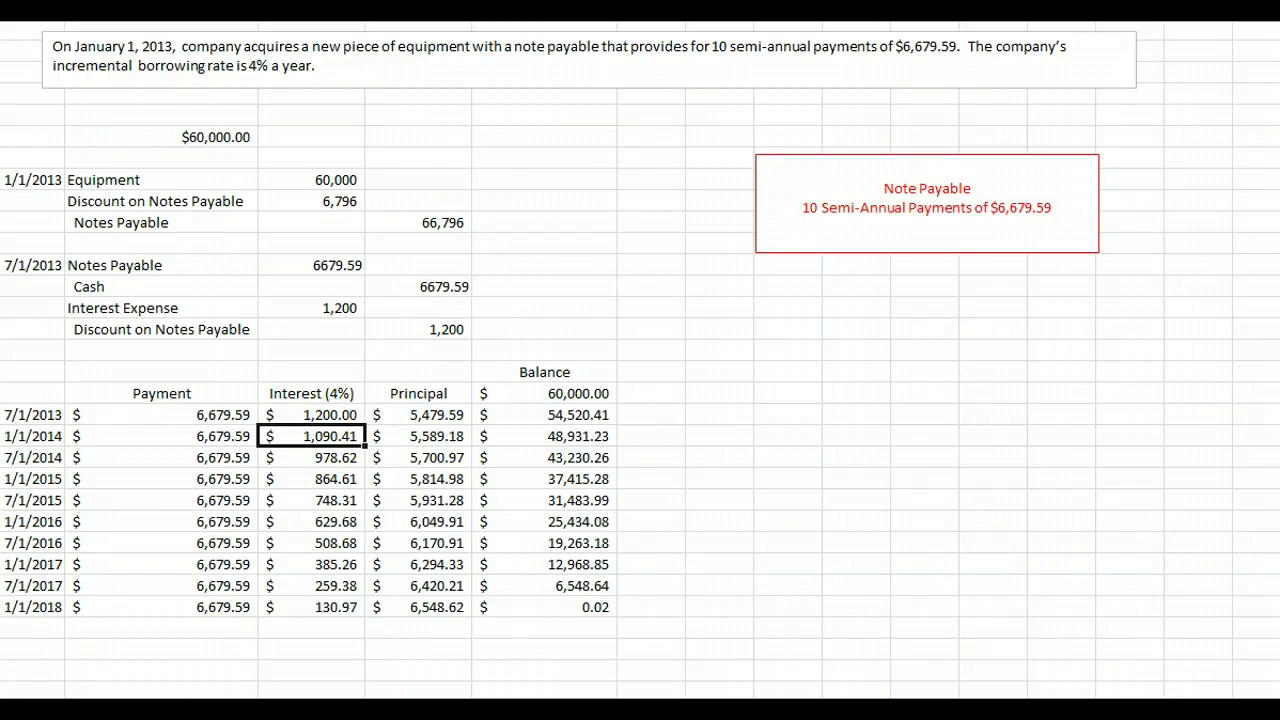
pyautogui.click(335, 459)
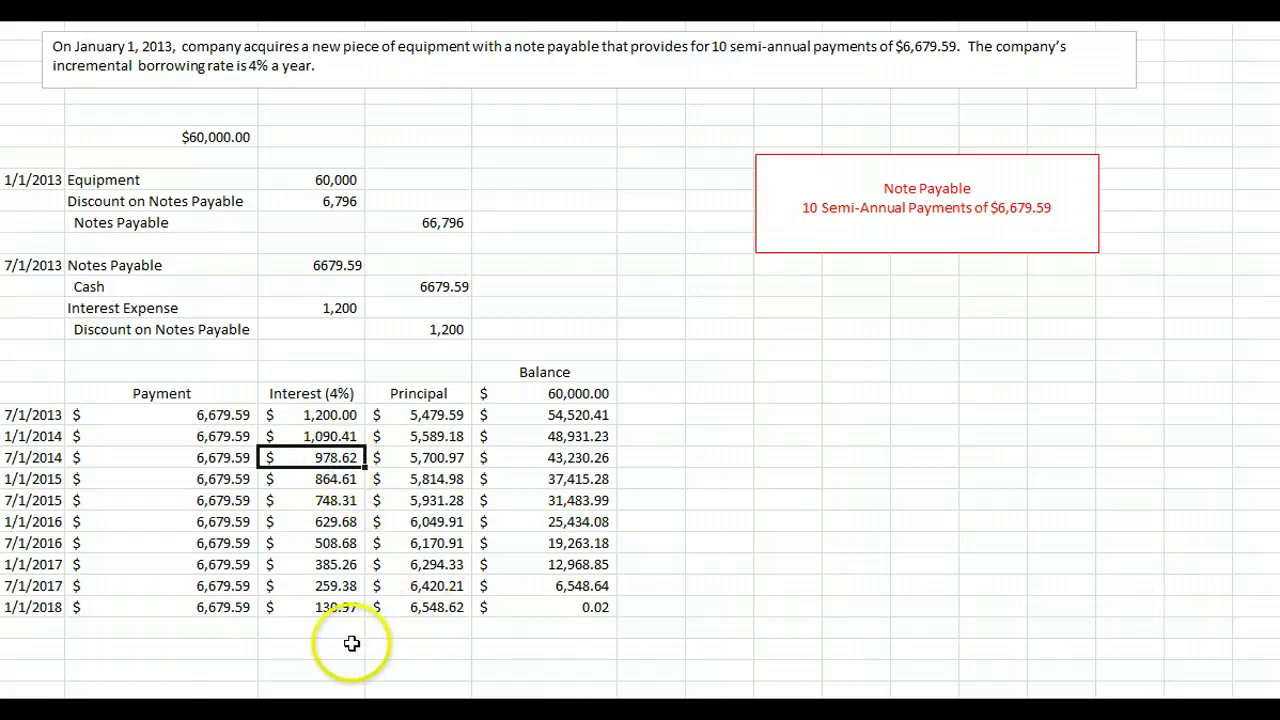
pyautogui.click(315, 625)
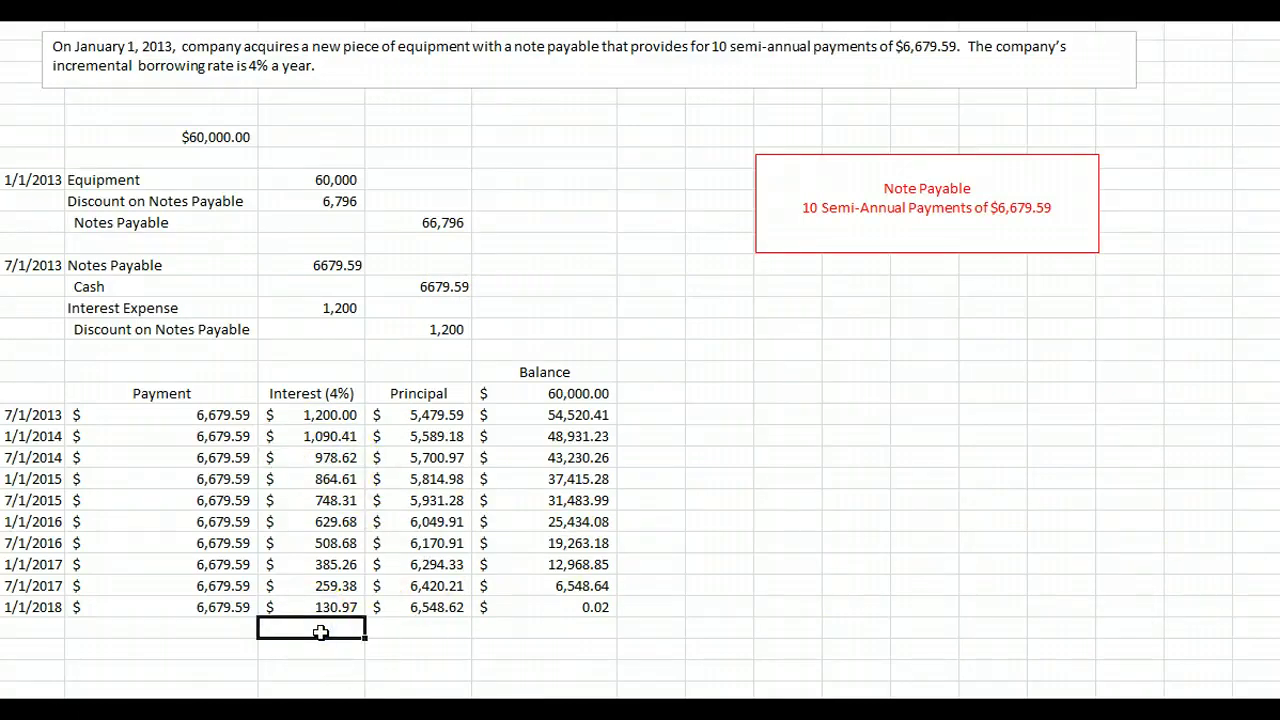
# Sum the interest amounts 1,200.00 through 130.97, giving 6,795.92 to compare with the 6,796 discount.
pyautogui.write('=sum(')
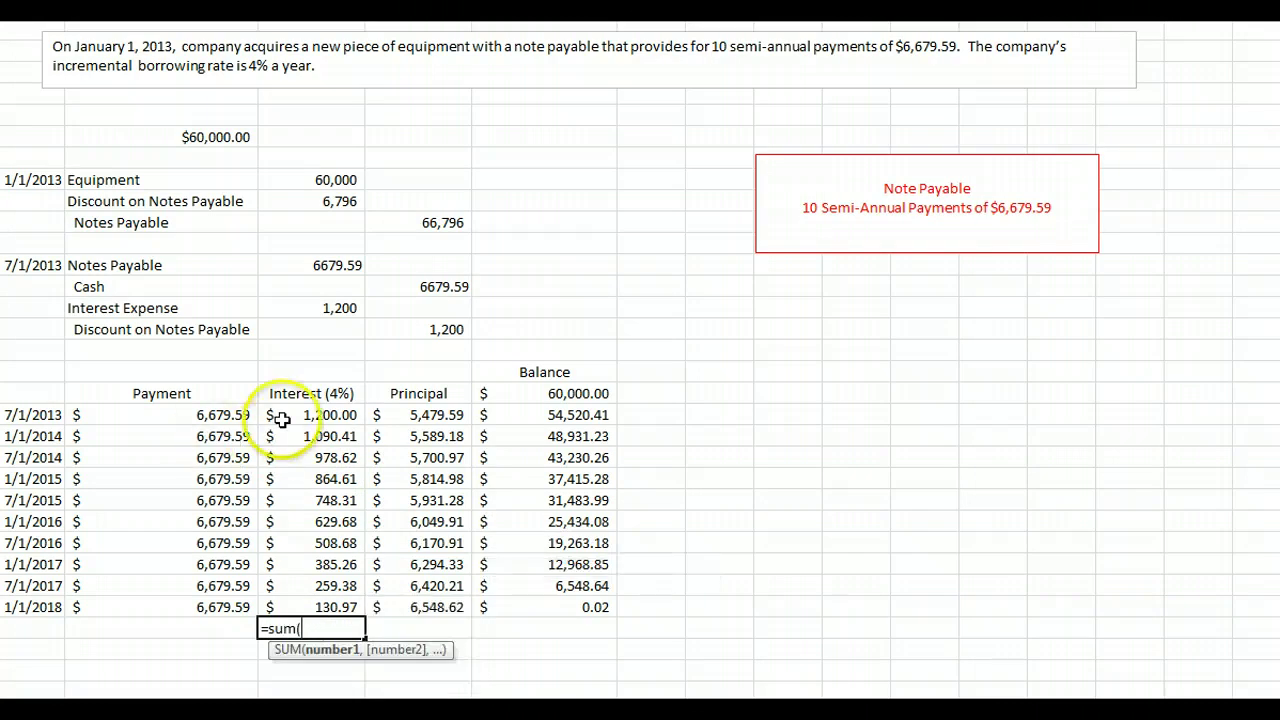
pyautogui.moveTo(320, 414); pyautogui.dragTo(315, 605)
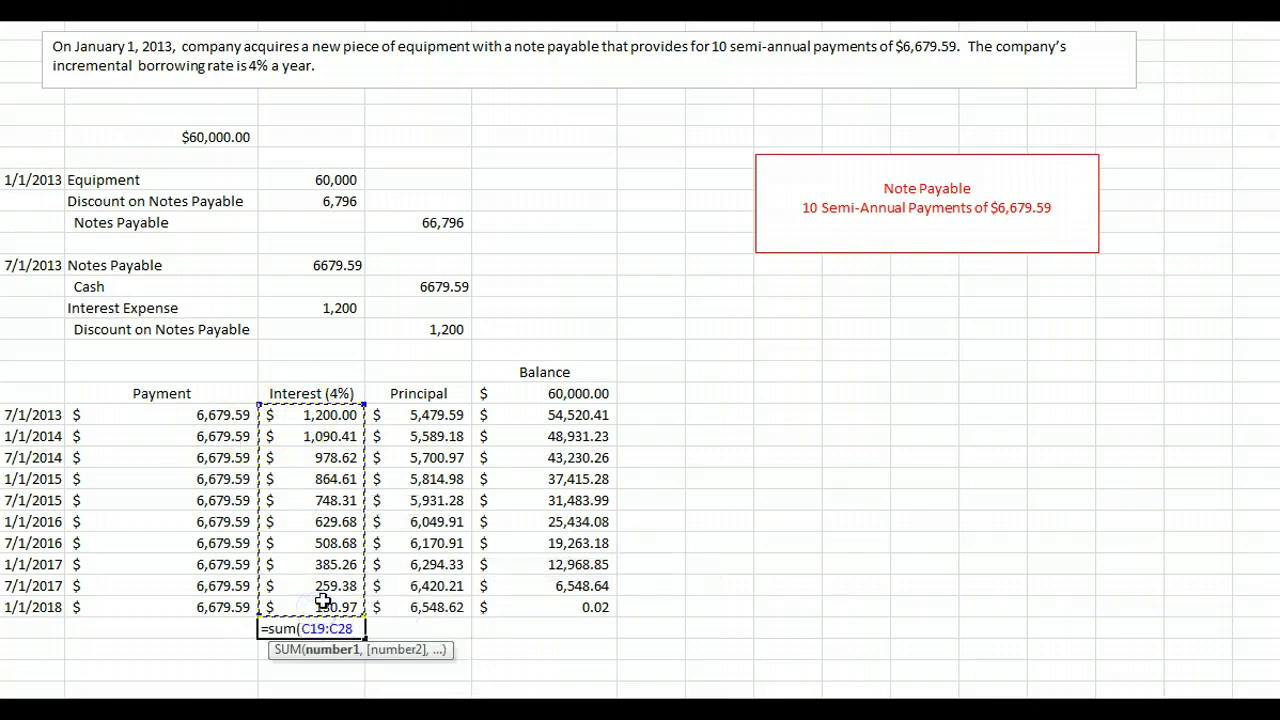
pyautogui.write(')')
pyautogui.press('Return')
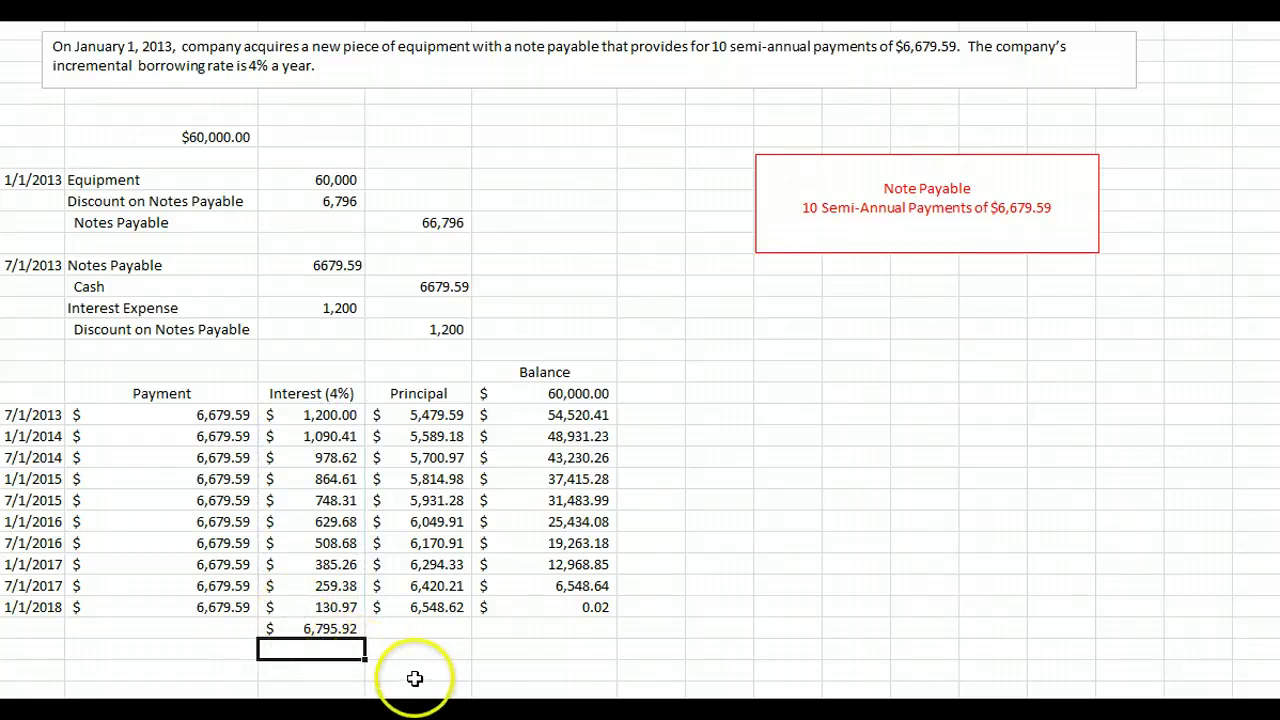
pyautogui.click(324, 197)
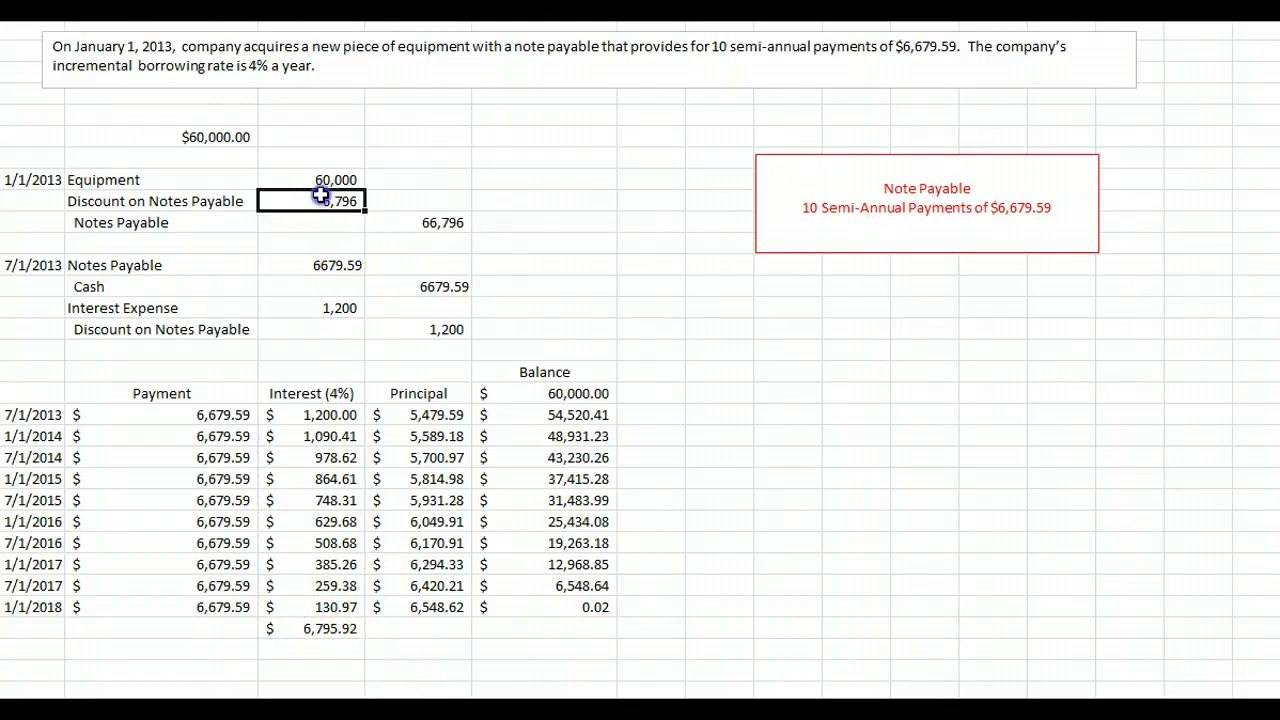
pyautogui.click(331, 628)
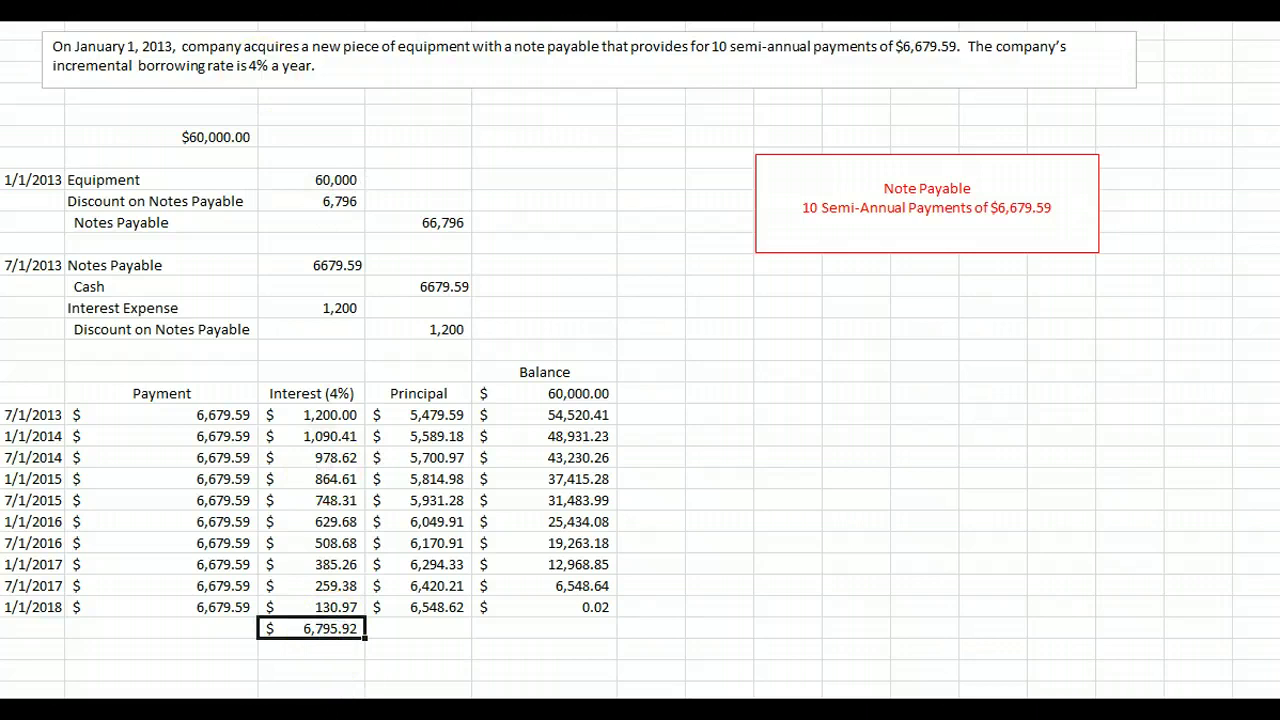